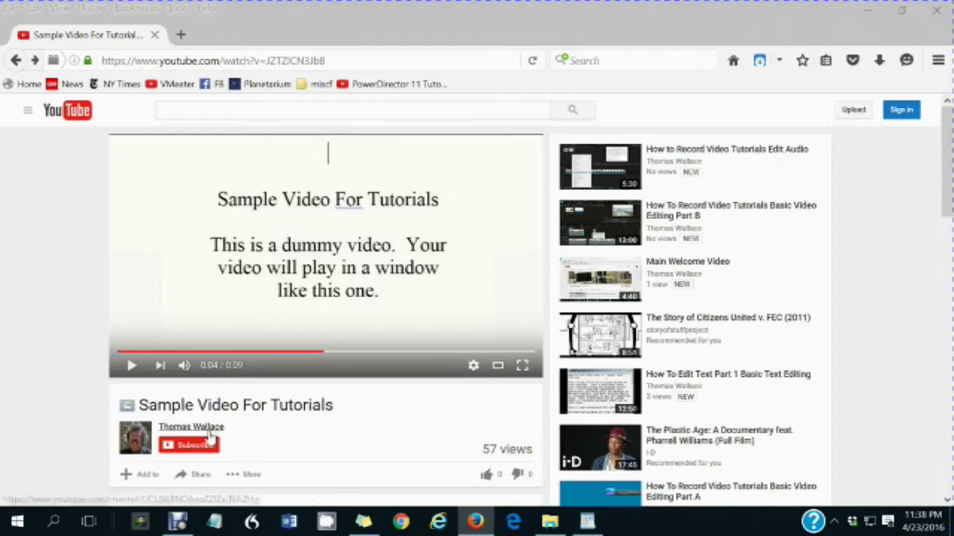
- Open the YouTube channel page of the uploader of the Sample Video For Tutorials
{"action": "mouse_move", "coordinate": [202, 430]}
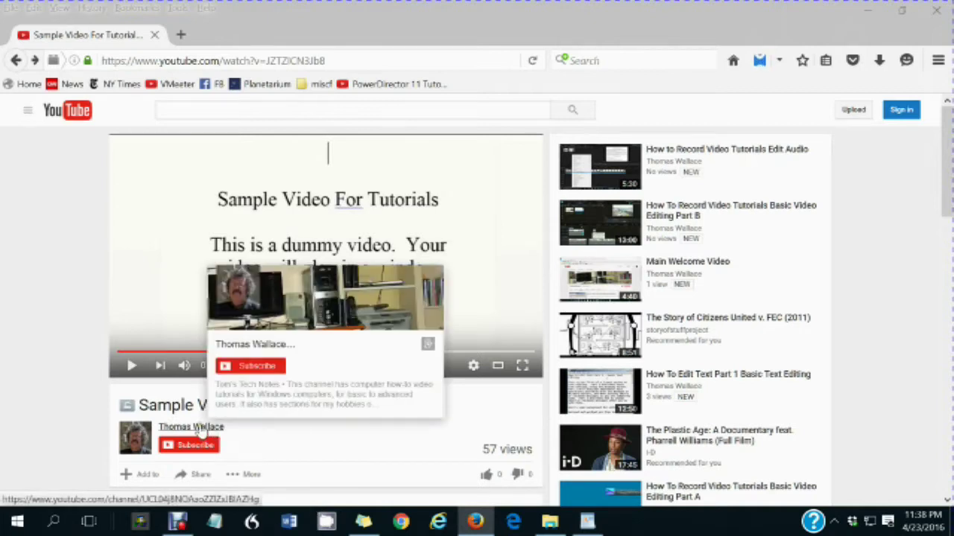
{"action": "left_click", "coordinate": [132, 440]}
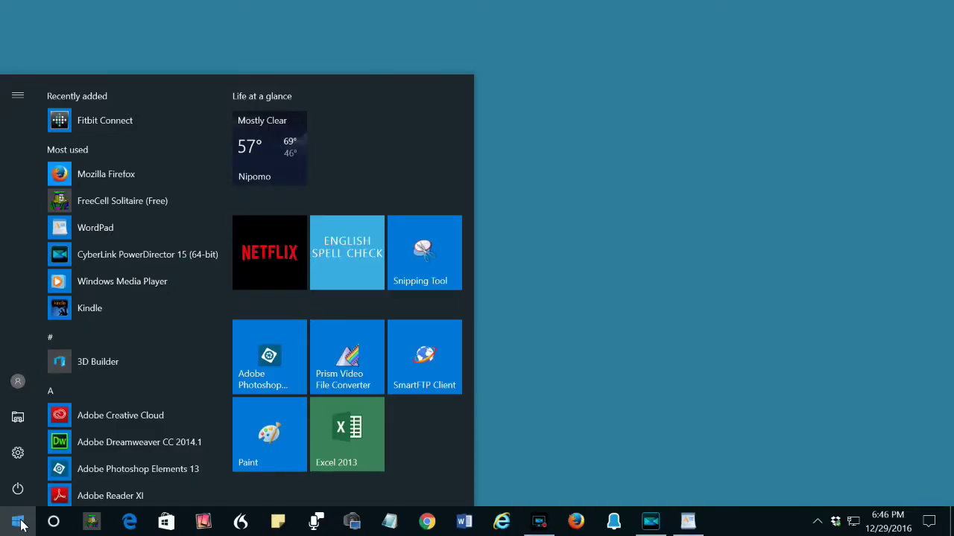
- Find the Fitbit Connect folder among the installed apps and view the options available for its Fitbit Connect app
{"action": "scroll", "coordinate": [157, 351], "scroll_direction": "down", "scroll_amount": 6}
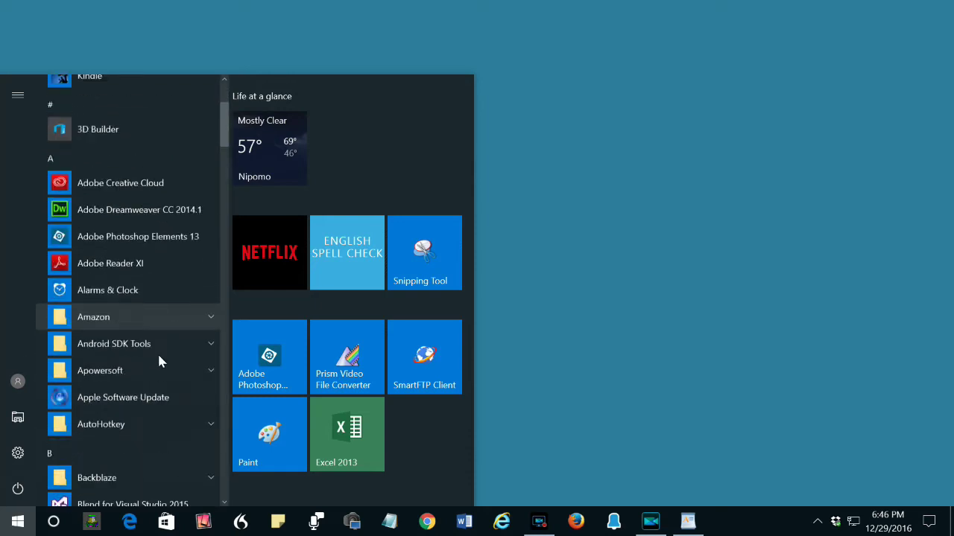
{"action": "scroll", "coordinate": [159, 360], "scroll_direction": "down", "scroll_amount": 9}
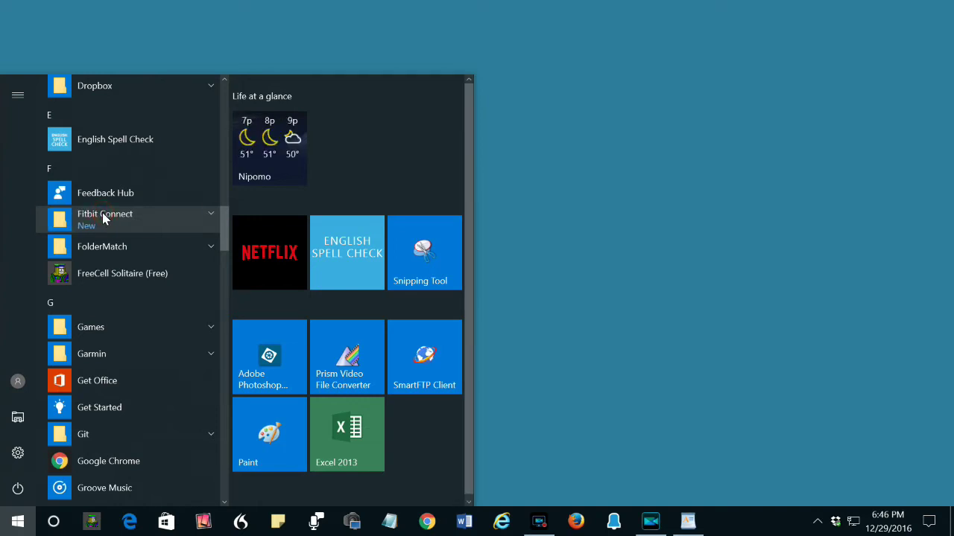
{"action": "left_click", "coordinate": [211, 216]}
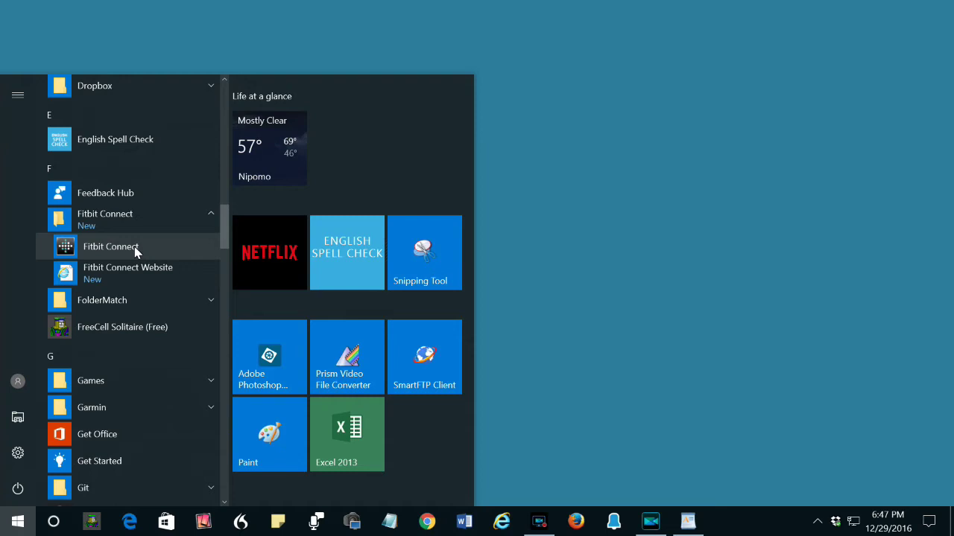
{"action": "right_click", "coordinate": [94, 254]}
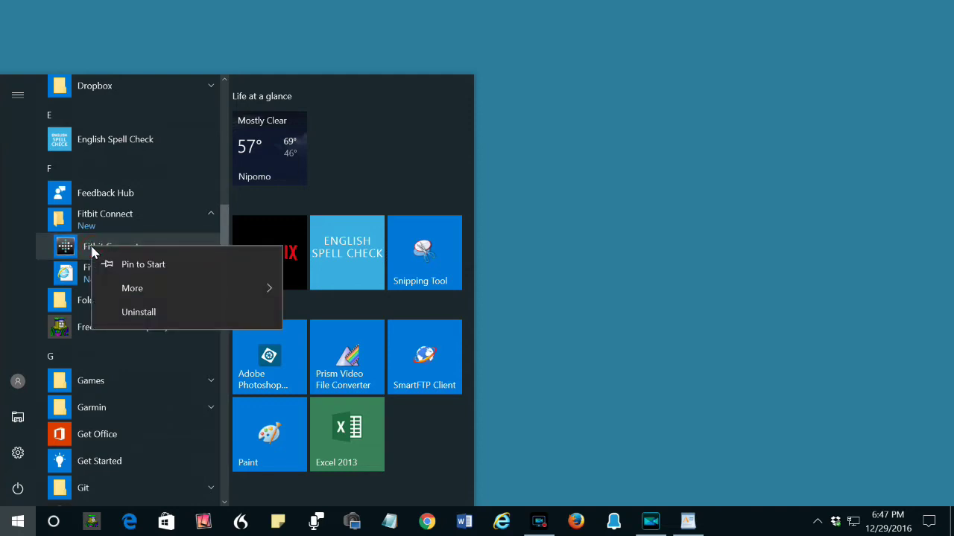
{"action": "left_click", "coordinate": [716, 154]}
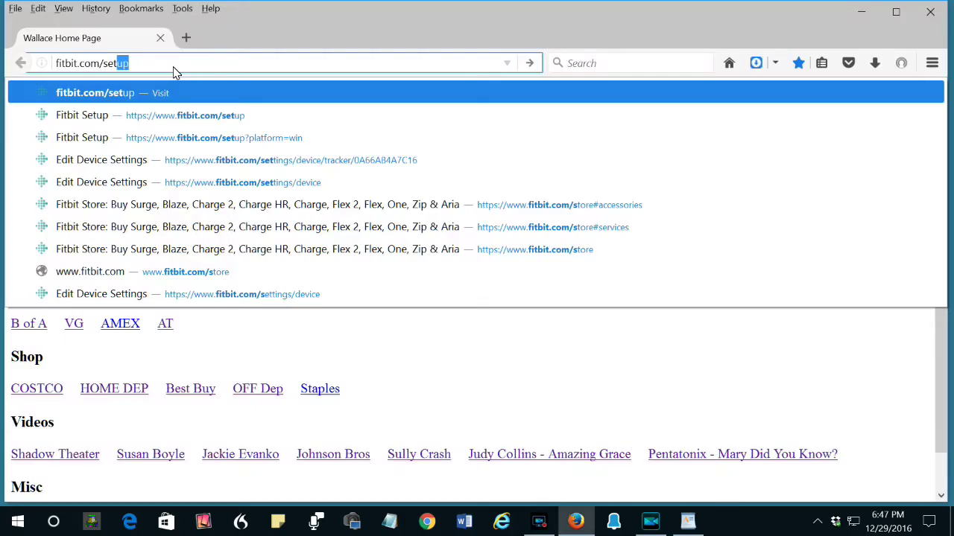
- Download the PC version of the Fitbit Connect installer from fitbit.com/setup and save the file
{"action": "type", "text": "up"}
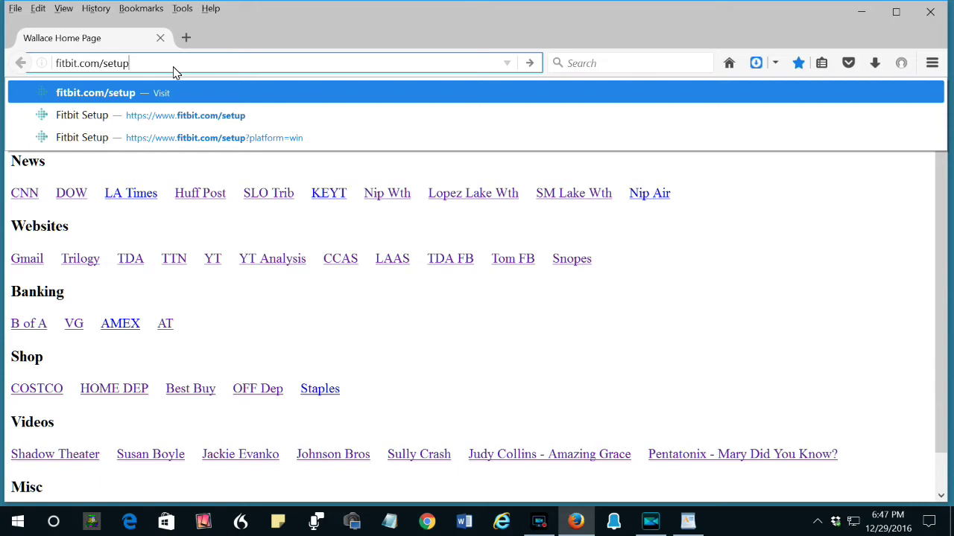
{"action": "key", "text": "Return"}
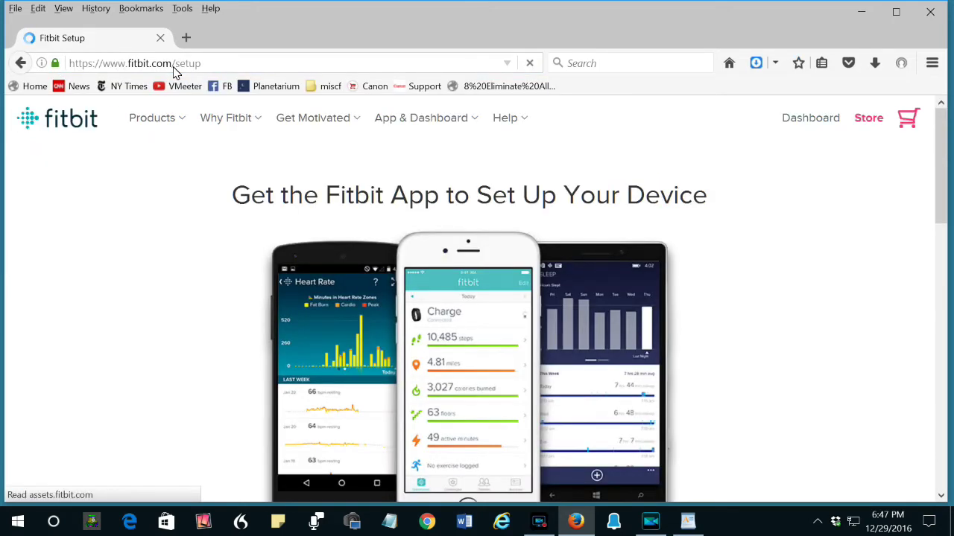
{"action": "scroll", "coordinate": [503, 399], "scroll_direction": "down", "scroll_amount": 4}
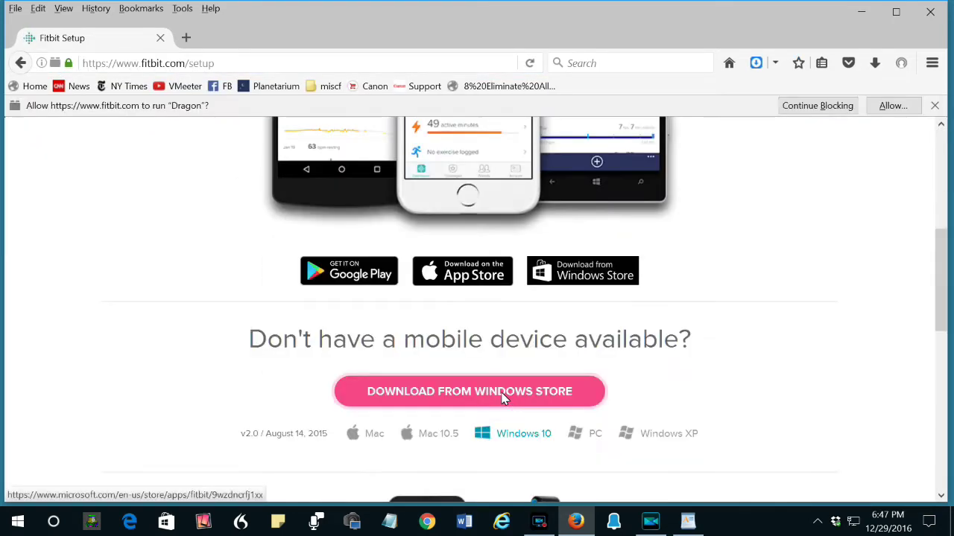
{"action": "left_click", "coordinate": [584, 438]}
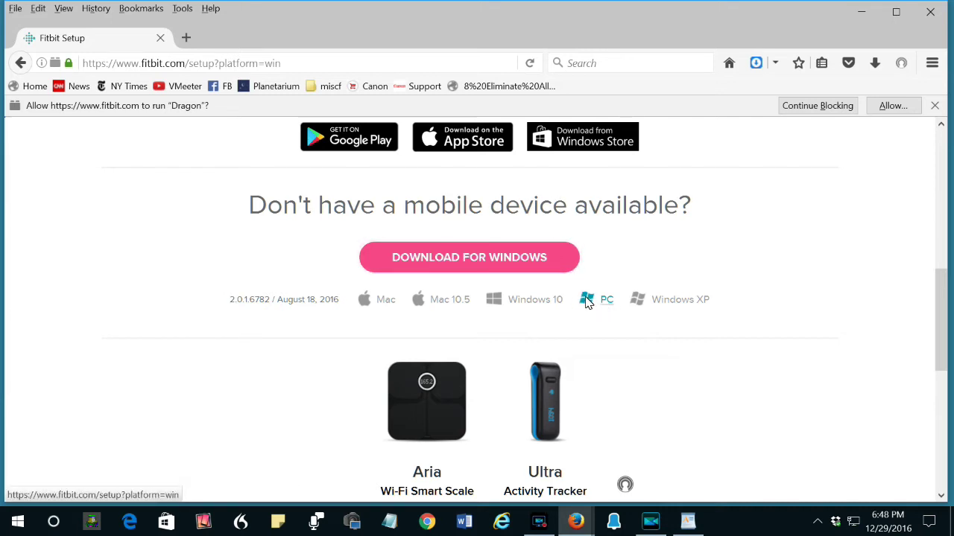
{"action": "left_click", "coordinate": [473, 257]}
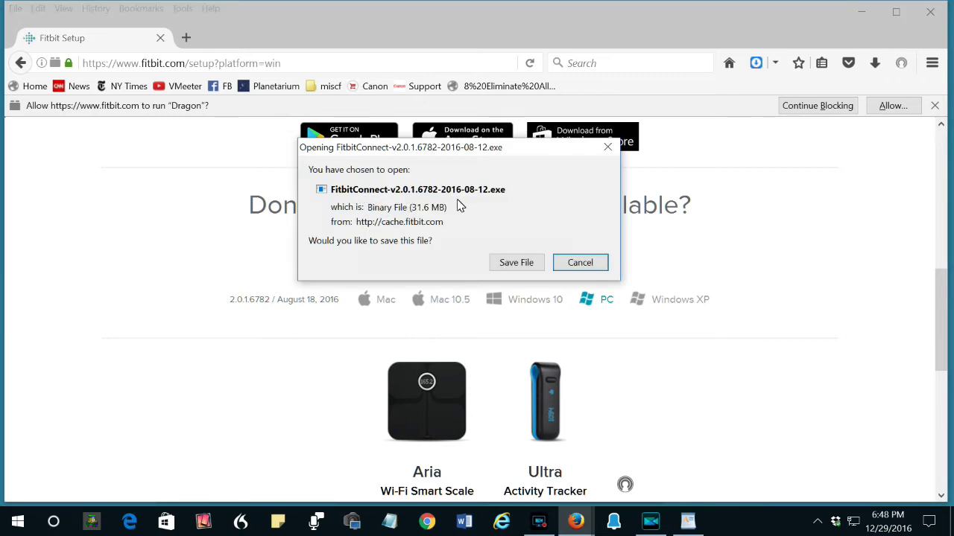
{"action": "left_click", "coordinate": [500, 265]}
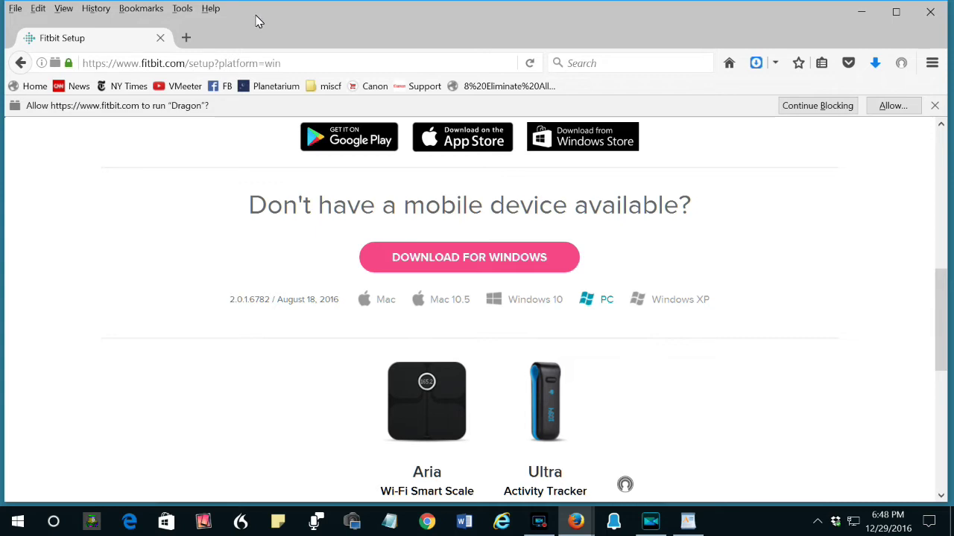
- Check the browser's download list for the FitbitConnect installer, and close the list and the browser
{"action": "left_click", "coordinate": [182, 10]}
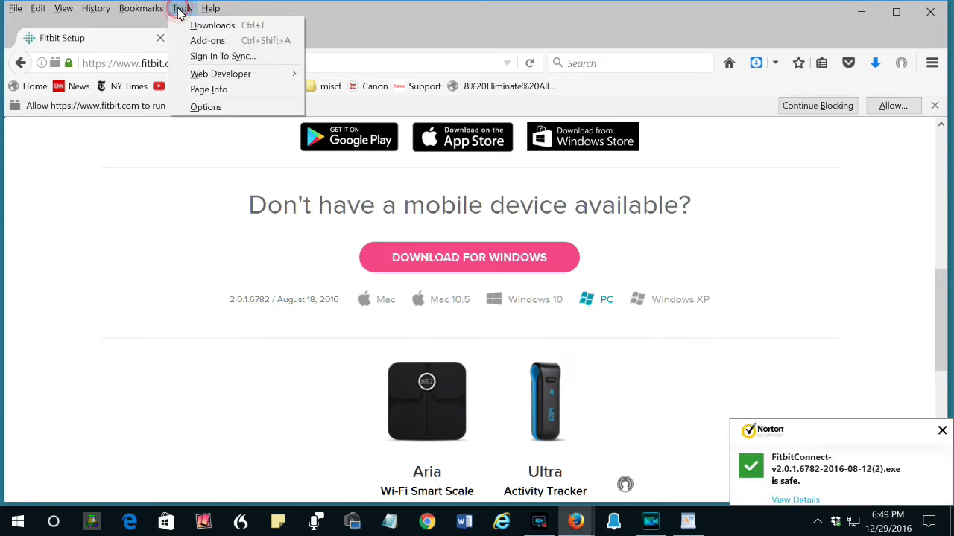
{"action": "left_click", "coordinate": [205, 25]}
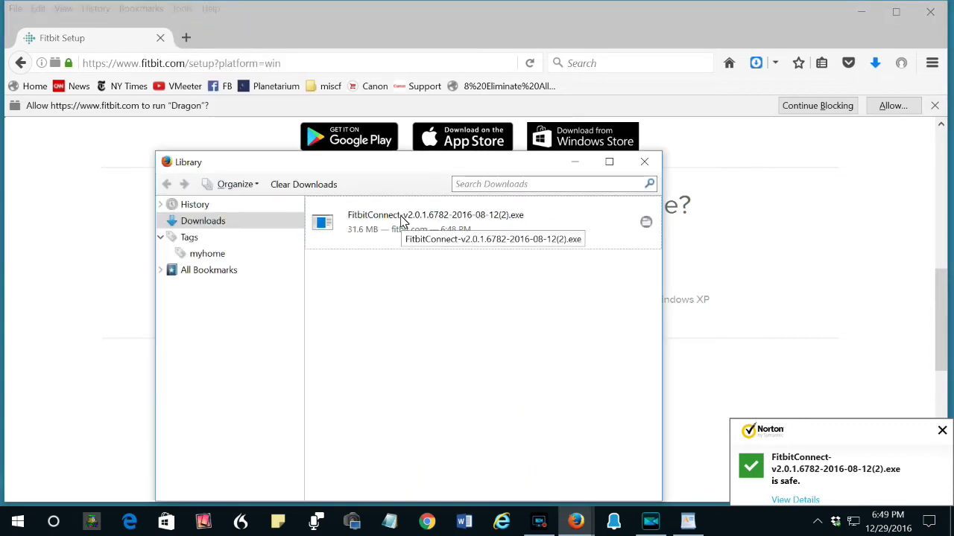
{"action": "left_click", "coordinate": [643, 162]}
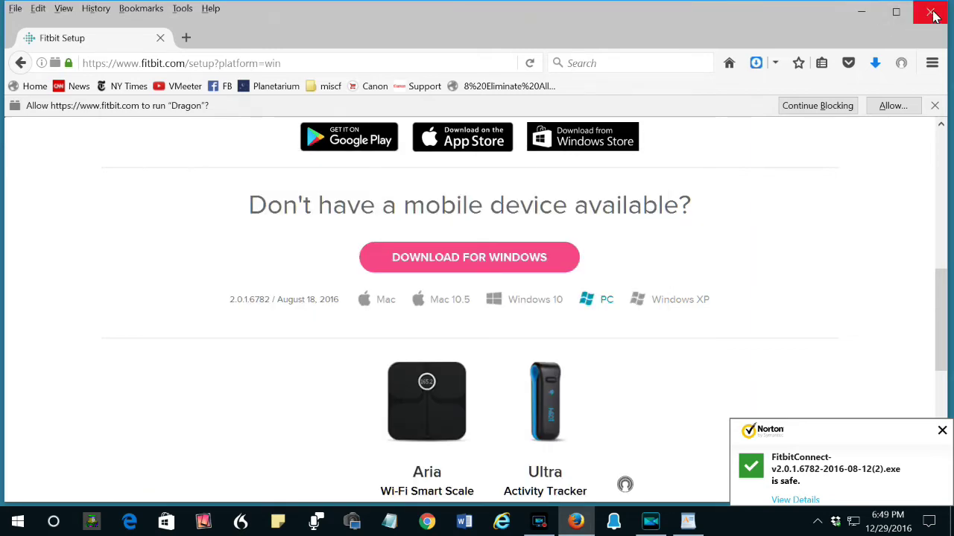
{"action": "left_click", "coordinate": [931, 14]}
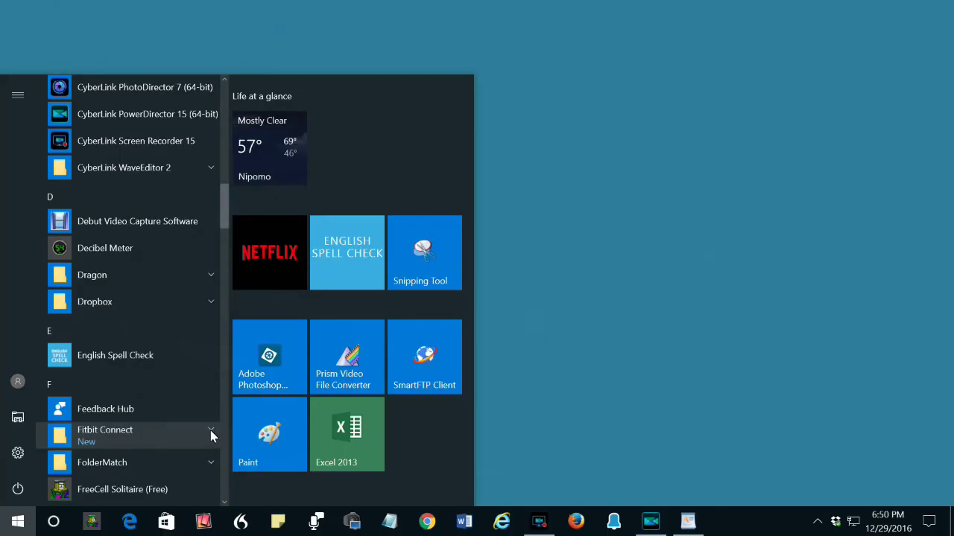
- Pin the Fitbit Connect app from the Fitbit Connect folder to the taskbar
{"action": "left_click", "coordinate": [211, 432]}
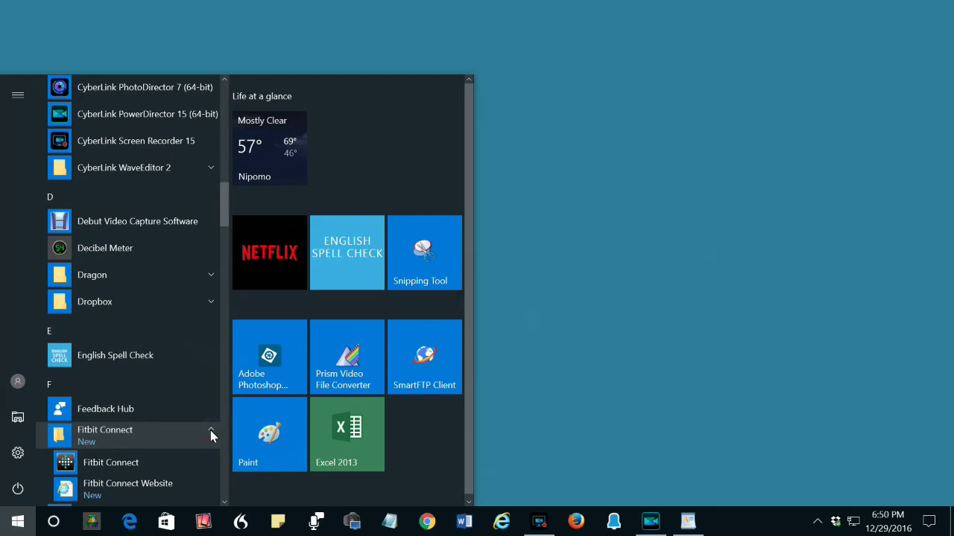
{"action": "right_click", "coordinate": [103, 463]}
{"action": "mouse_move", "coordinate": [144, 417]}
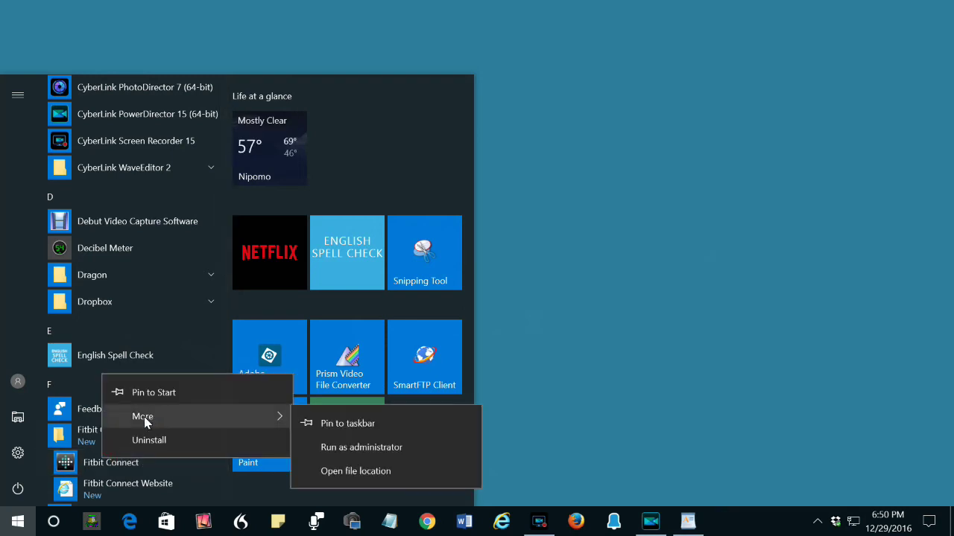
{"action": "left_click", "coordinate": [347, 423]}
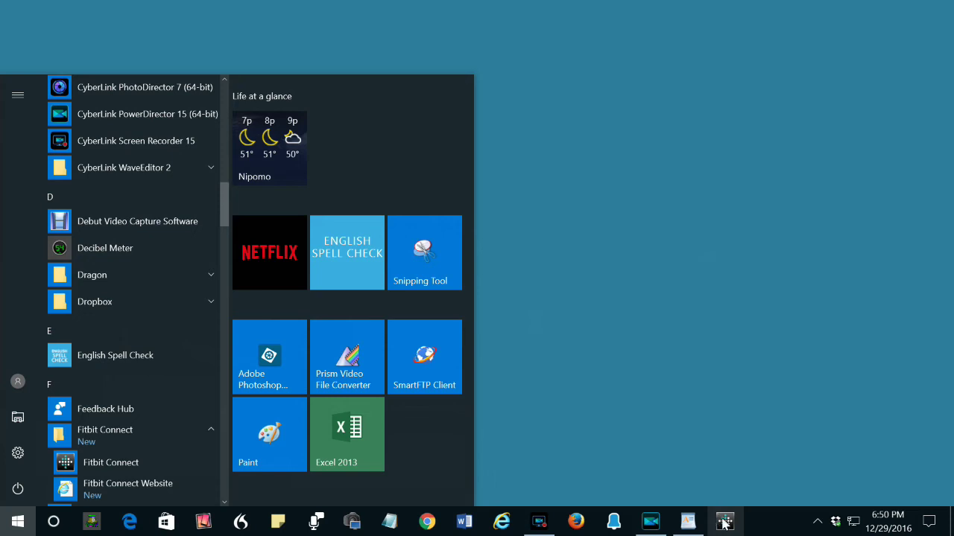
{"action": "left_click", "coordinate": [603, 273]}
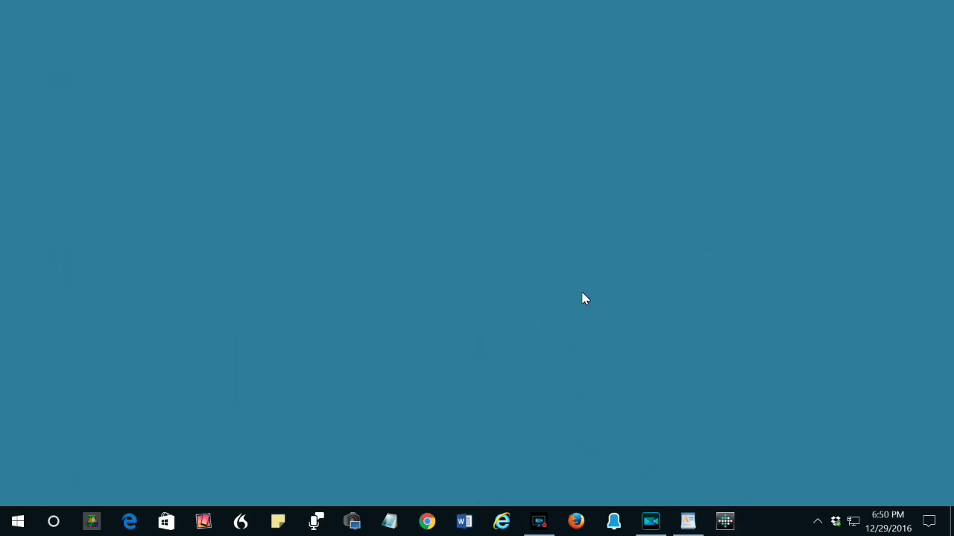
- Launch Fitbit Connect, sync the tracker and go to the Fitbit dashboard
{"action": "left_click", "coordinate": [729, 524]}
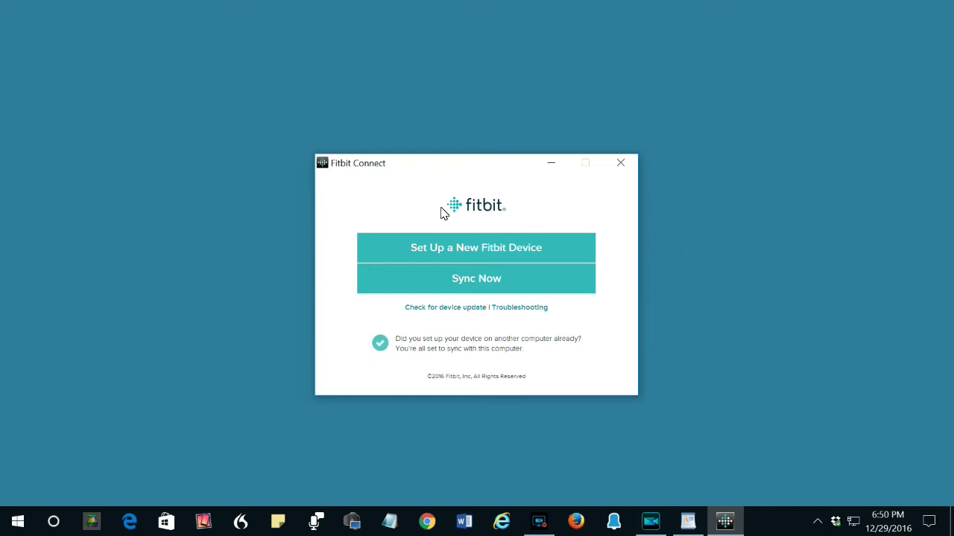
{"action": "left_click", "coordinate": [469, 283]}
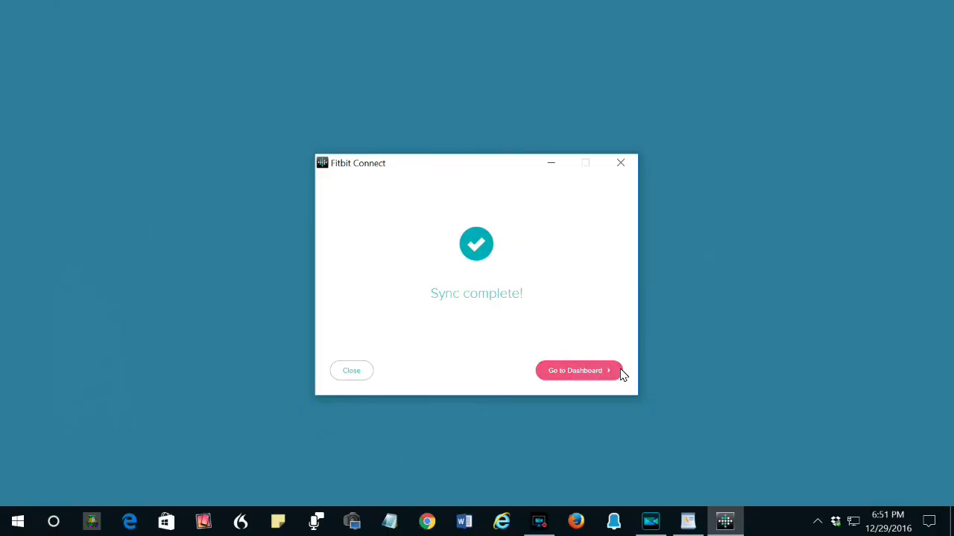
{"action": "left_click", "coordinate": [592, 373]}
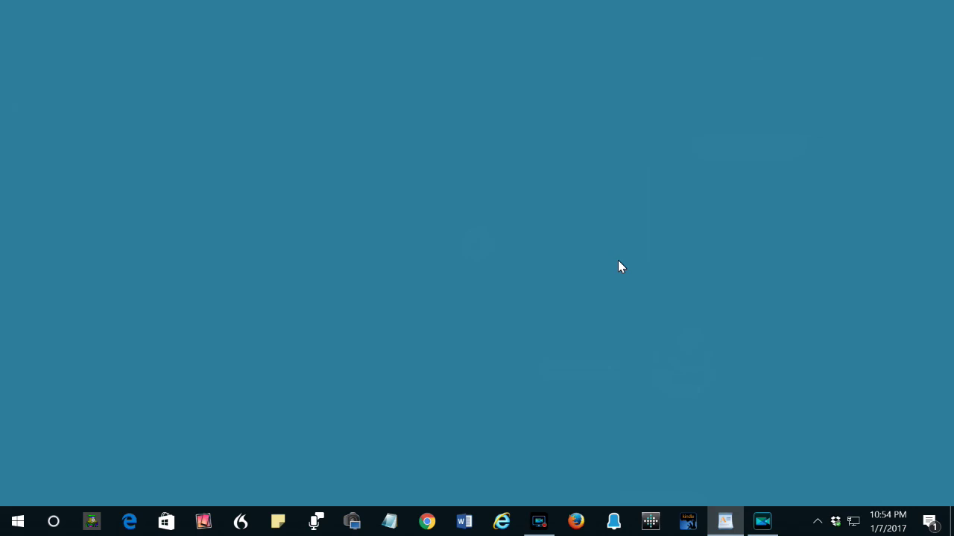
- Open the Windows Services console from Task Manager's list of services
{"action": "key", "text": "ctrl+shift+Escape"}
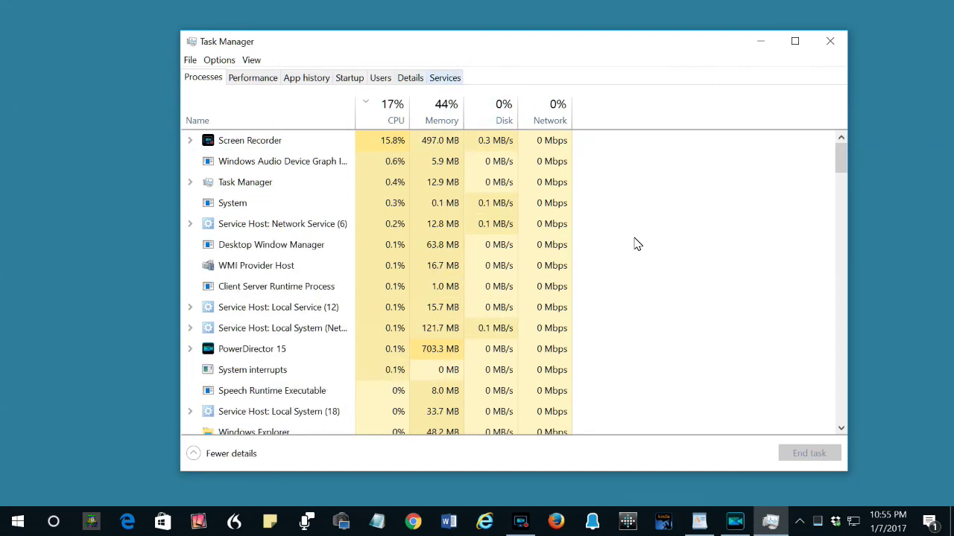
{"action": "key", "text": "ctrl+shift+Tab"}
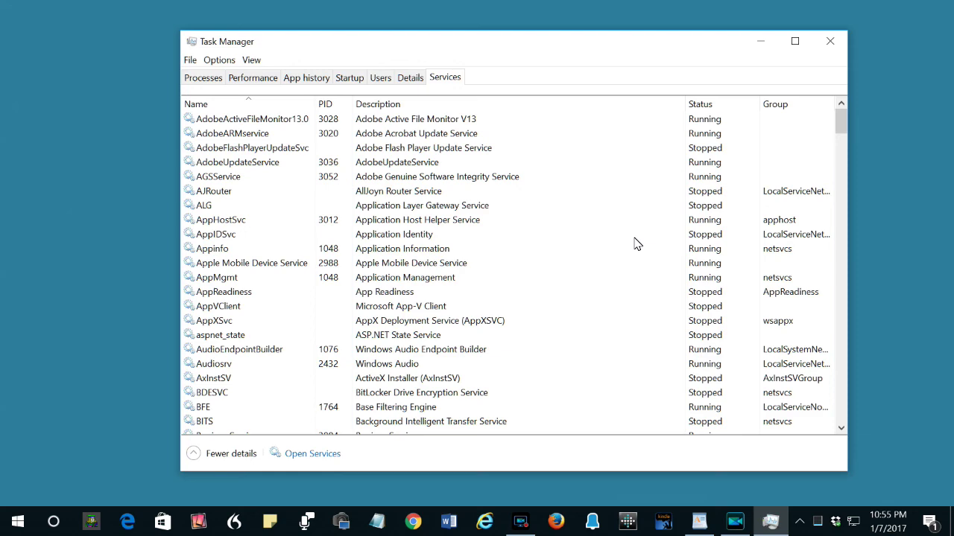
{"action": "key", "text": "Tab"}
{"action": "key", "text": "Return"}
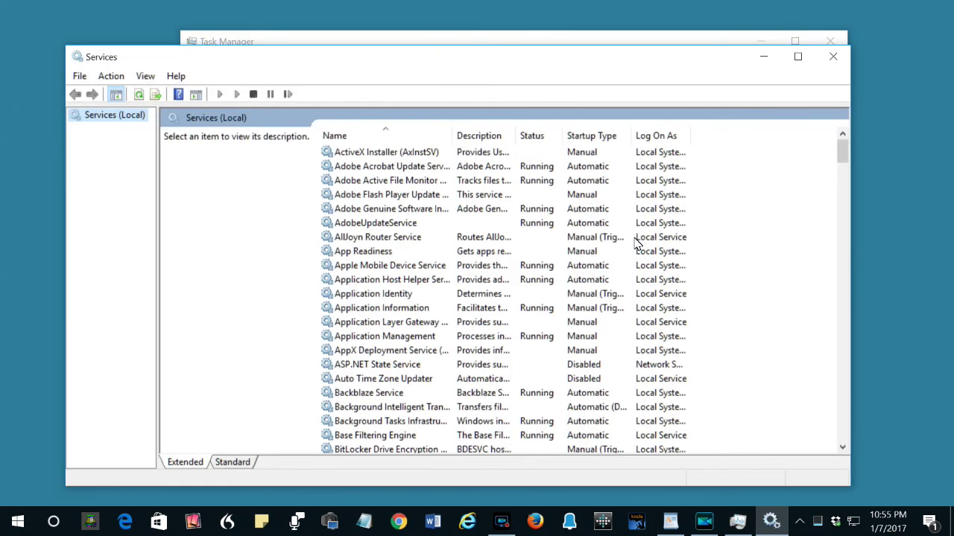
- Locate the Fitbit Connect Service in the list of local services
{"action": "scroll", "coordinate": [637, 242], "scroll_direction": "down", "scroll_amount": 11}
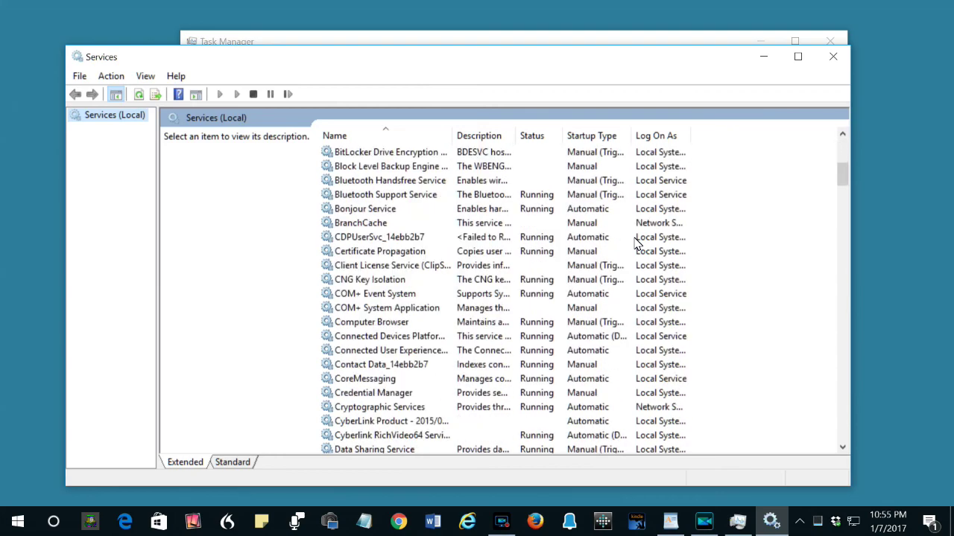
{"action": "scroll", "coordinate": [637, 242], "scroll_direction": "down", "scroll_amount": 6}
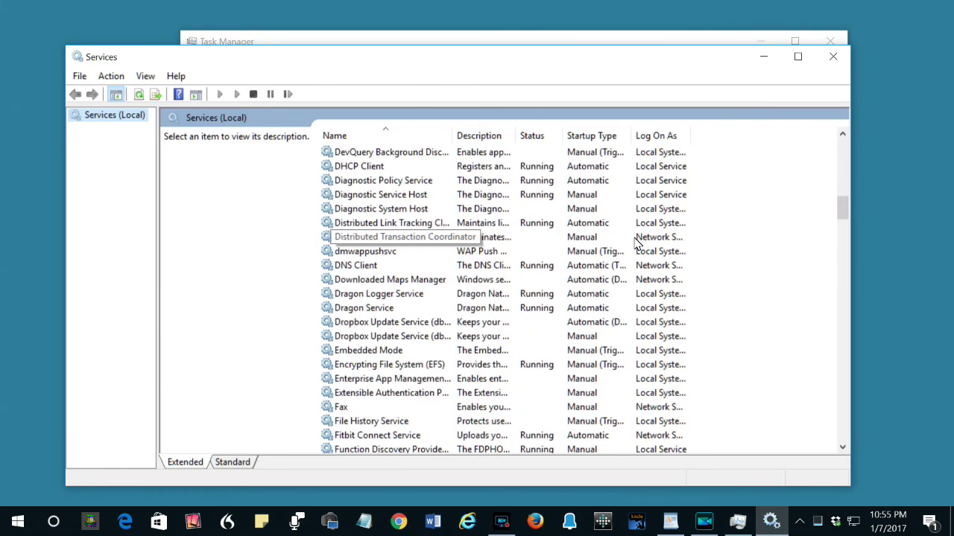
{"action": "scroll", "coordinate": [637, 242], "scroll_direction": "down", "scroll_amount": 3}
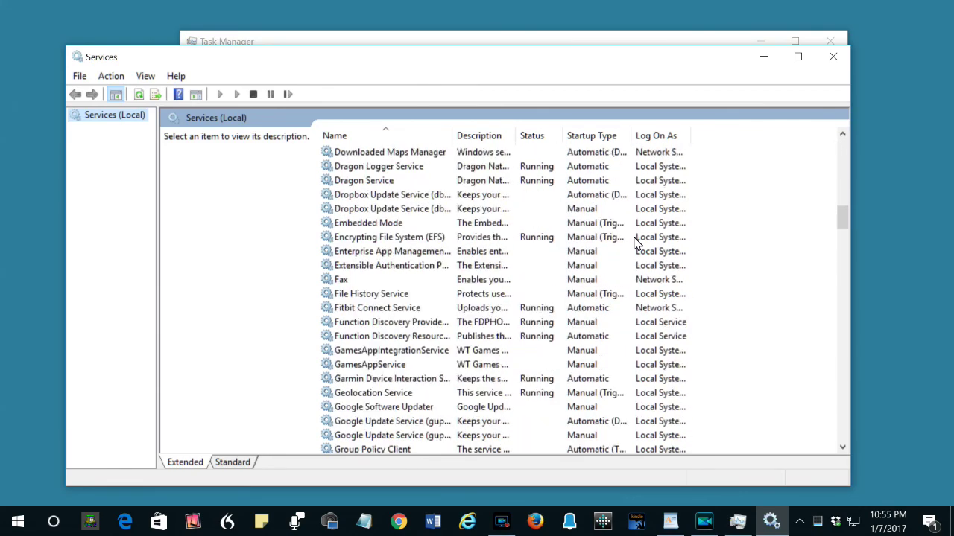
{"action": "type", "text": "fit"}
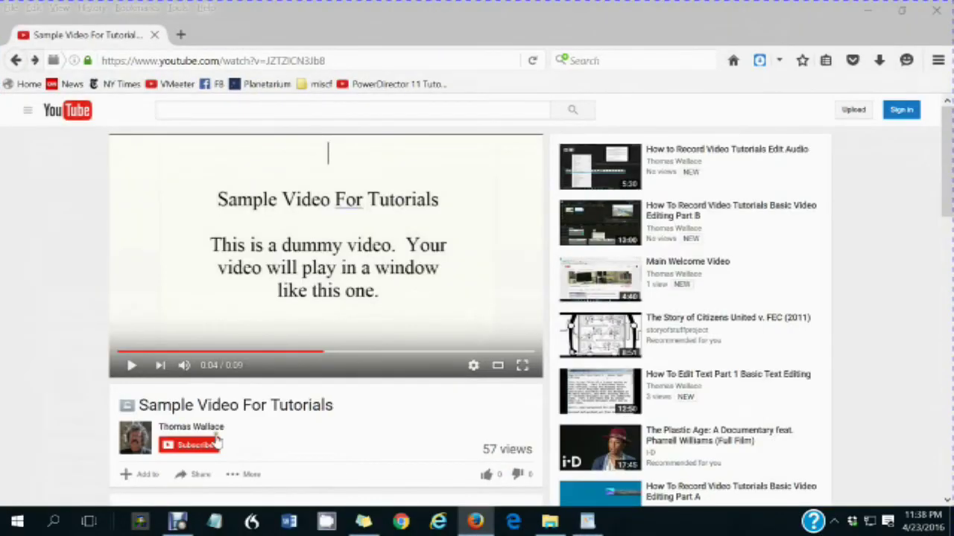
- Open the uploader's YouTube channel page from the Sample Video For Tutorials page
{"action": "mouse_move", "coordinate": [198, 425]}
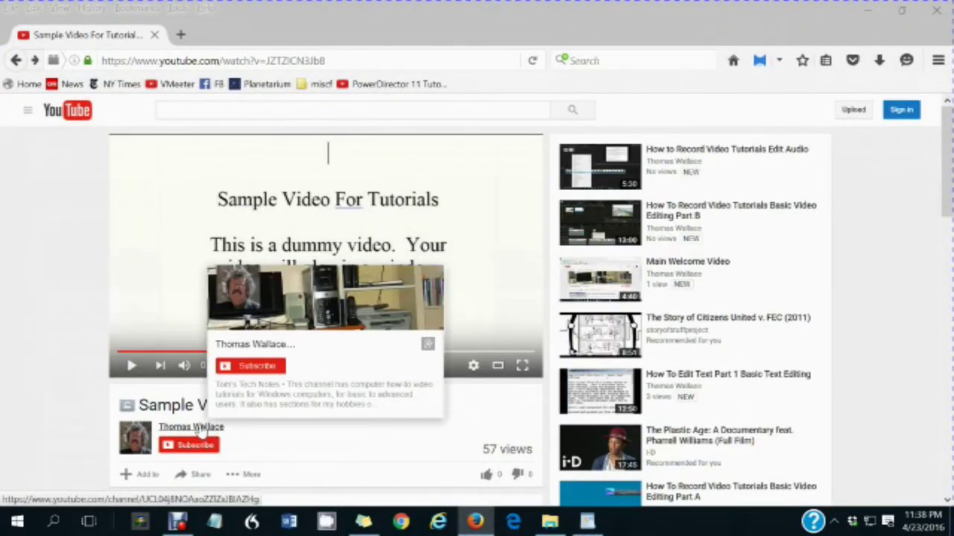
{"action": "left_click", "coordinate": [132, 441]}
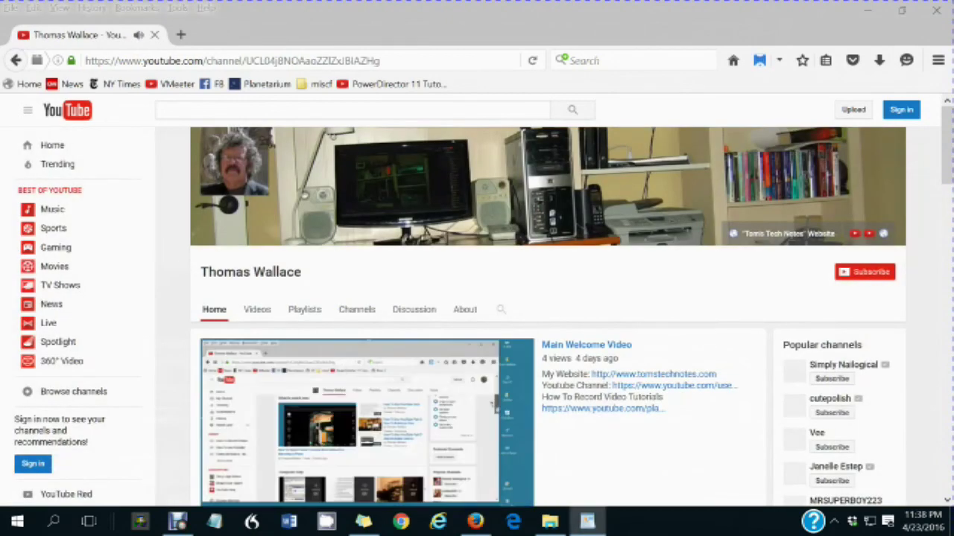